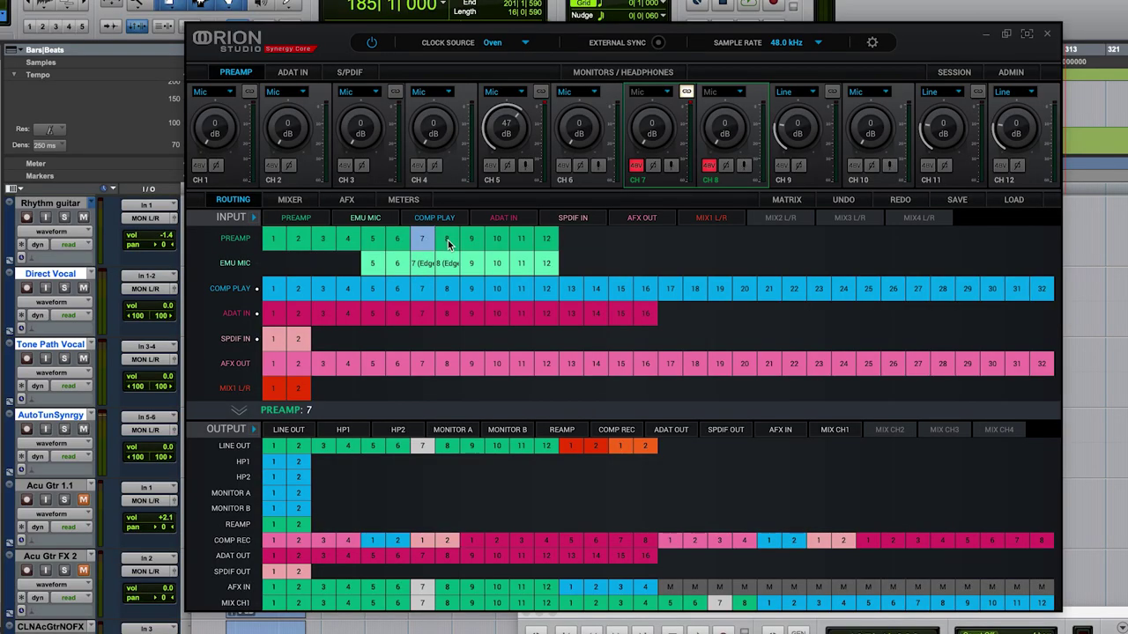
# Route preamps 7 and 8 to recording channels Comp Rec 1–2
pyautogui.click(448, 244)
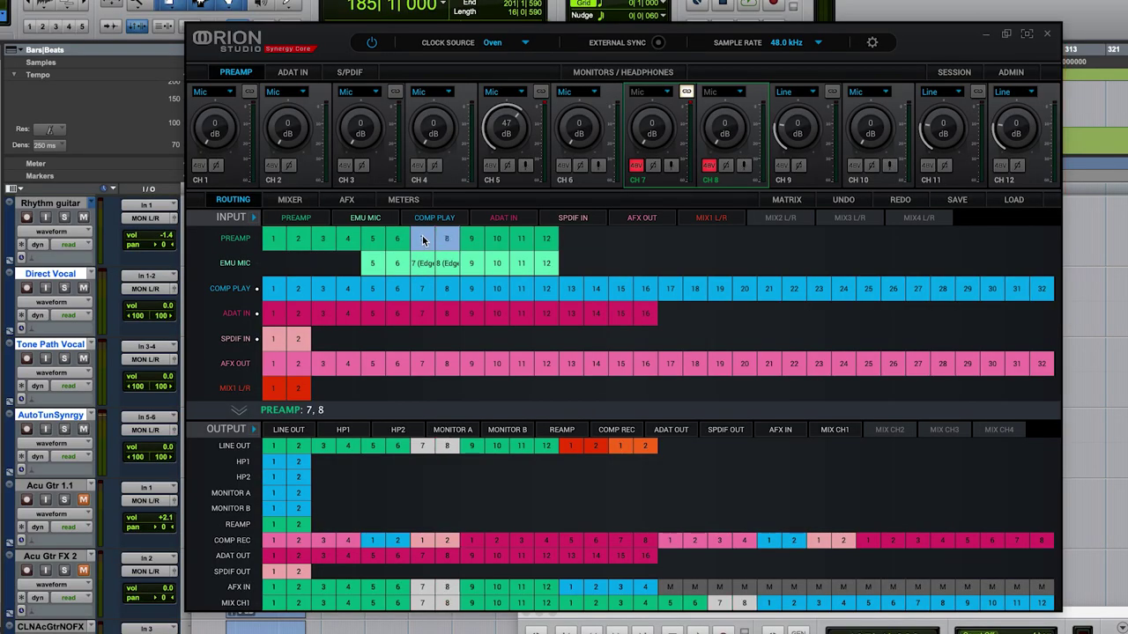
pyautogui.moveTo(423, 240); pyautogui.dragTo(274, 541)
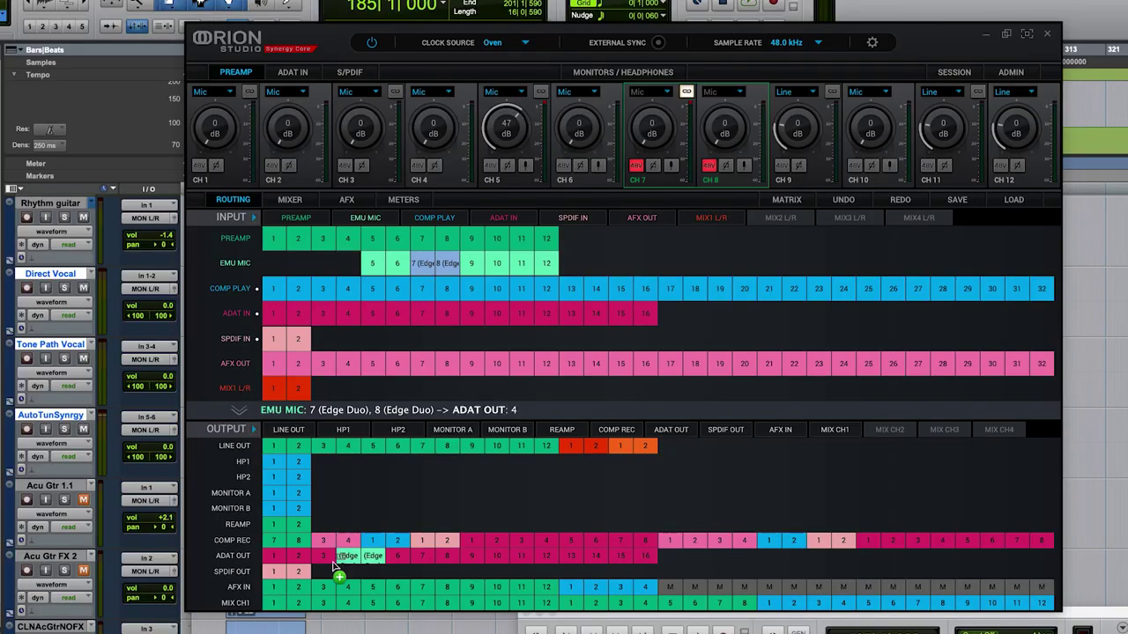
pyautogui.moveTo(322, 362); pyautogui.dragTo(324, 540)
pyautogui.doubleClick(323, 587)
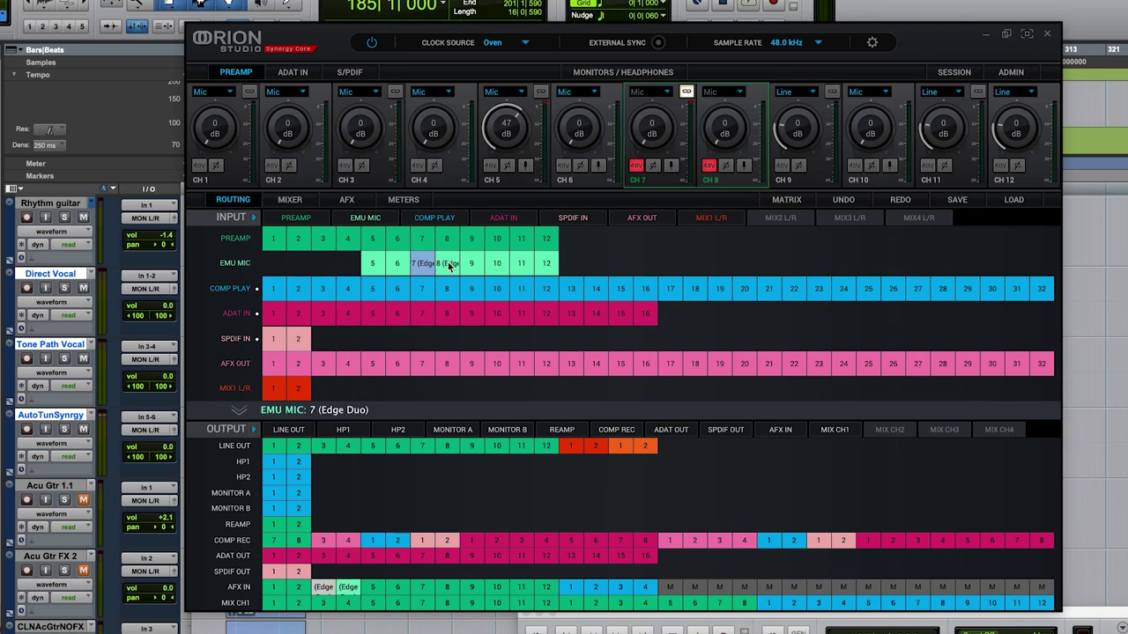
# Send EMU mic 7–8 through AFX IN 5–6 into Comp Rec 5–6 and show their effects chain
pyautogui.click(449, 266)
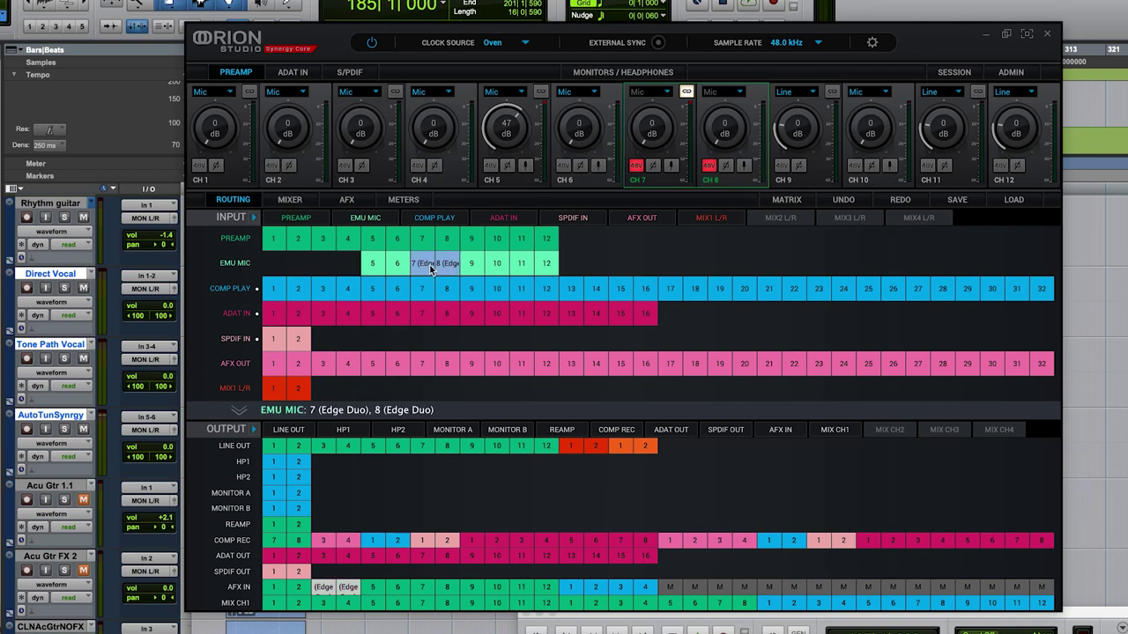
pyautogui.moveTo(432, 270); pyautogui.dragTo(375, 590)
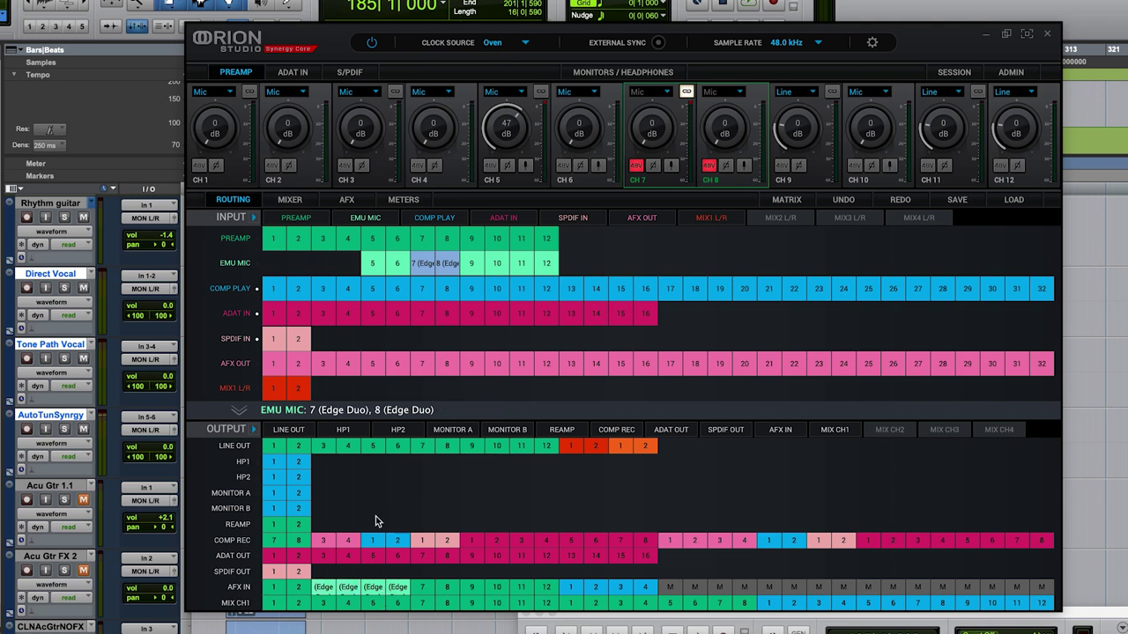
pyautogui.click(371, 366)
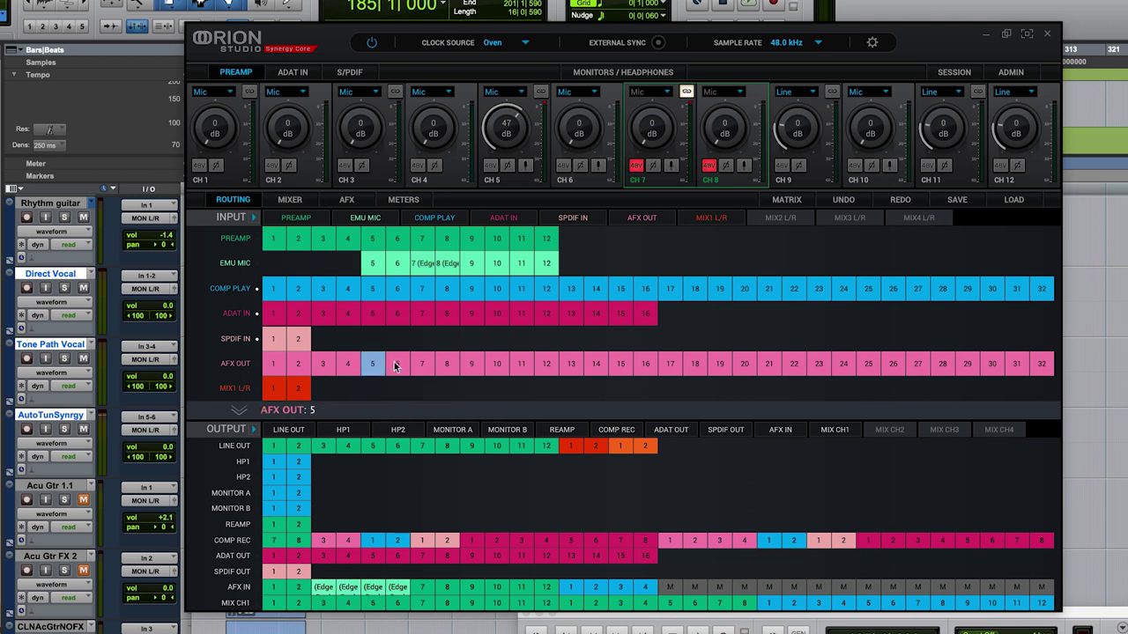
pyautogui.keyDown('shift'); pyautogui.click(395, 364); pyautogui.keyUp('shift')
pyautogui.moveTo(395, 367); pyautogui.dragTo(374, 545)
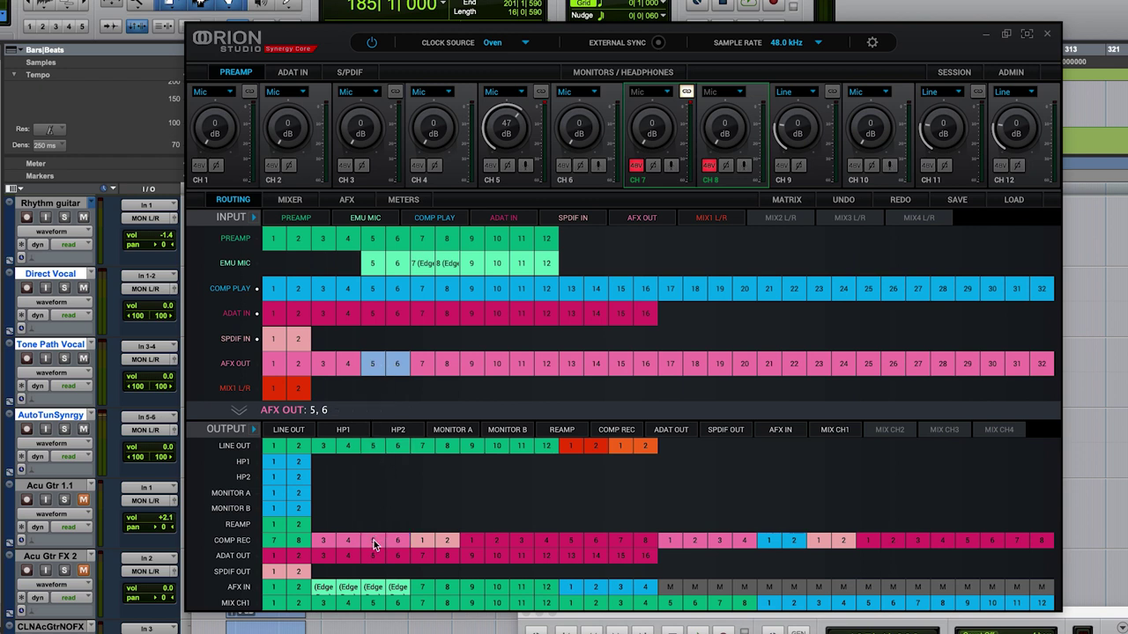
pyautogui.click(346, 199)
# Insert Auto-Tune Synergy into the EMU mic 7–8 effects chain
pyautogui.click(194, 278)
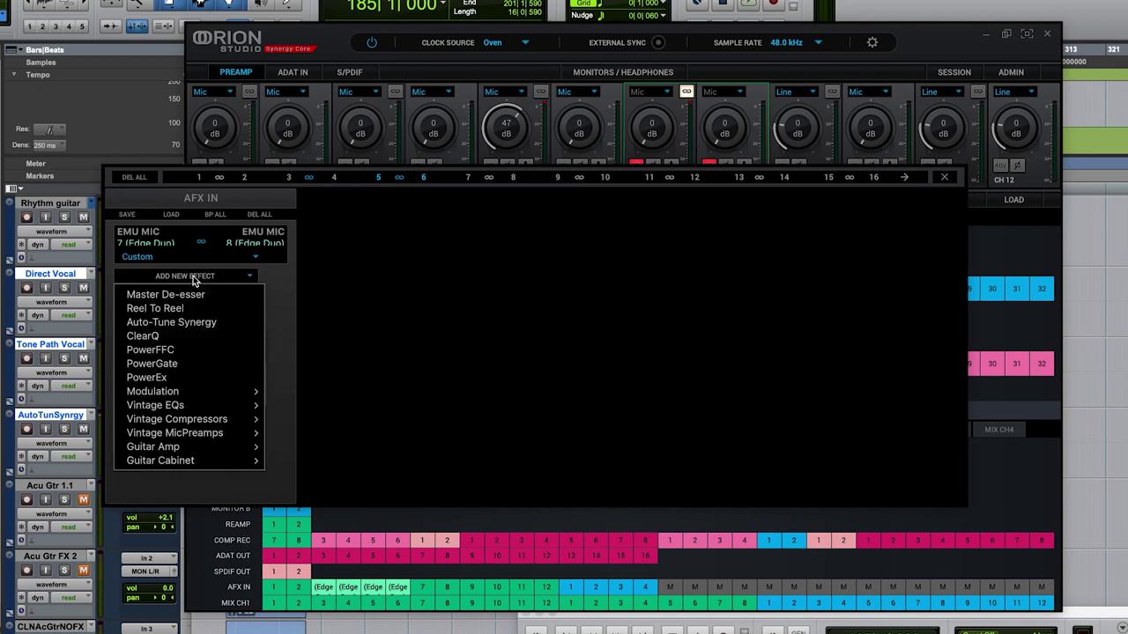
pyautogui.click(196, 323)
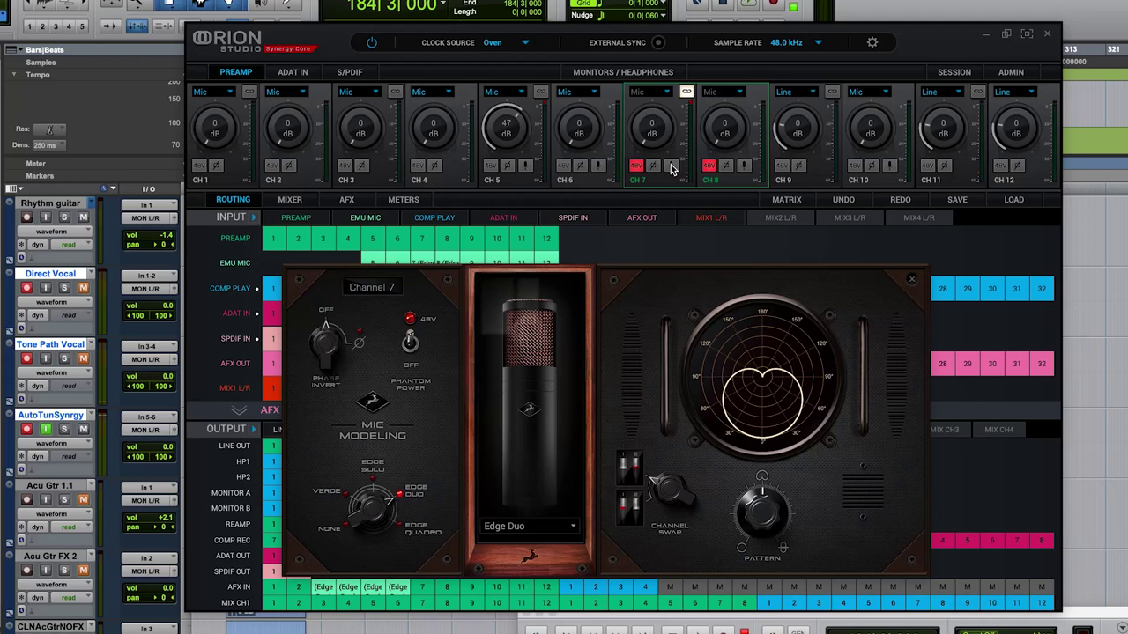
# Scroll through the channel 7–8 mic model list to find Vienna 12
pyautogui.click(498, 527)
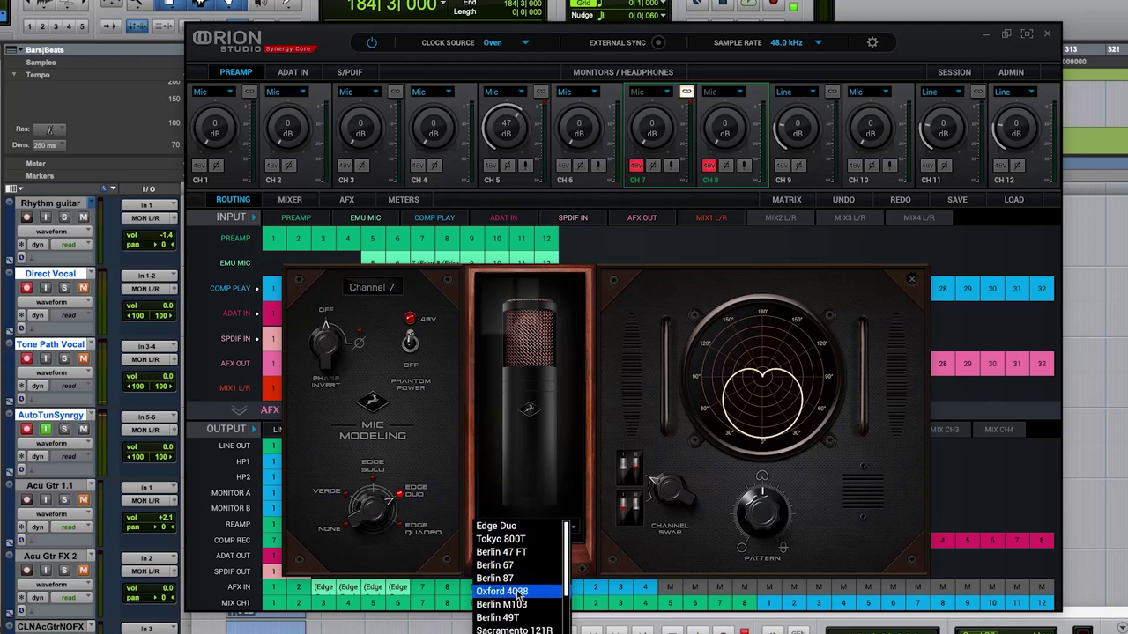
pyautogui.scroll(-3, 525, 627)
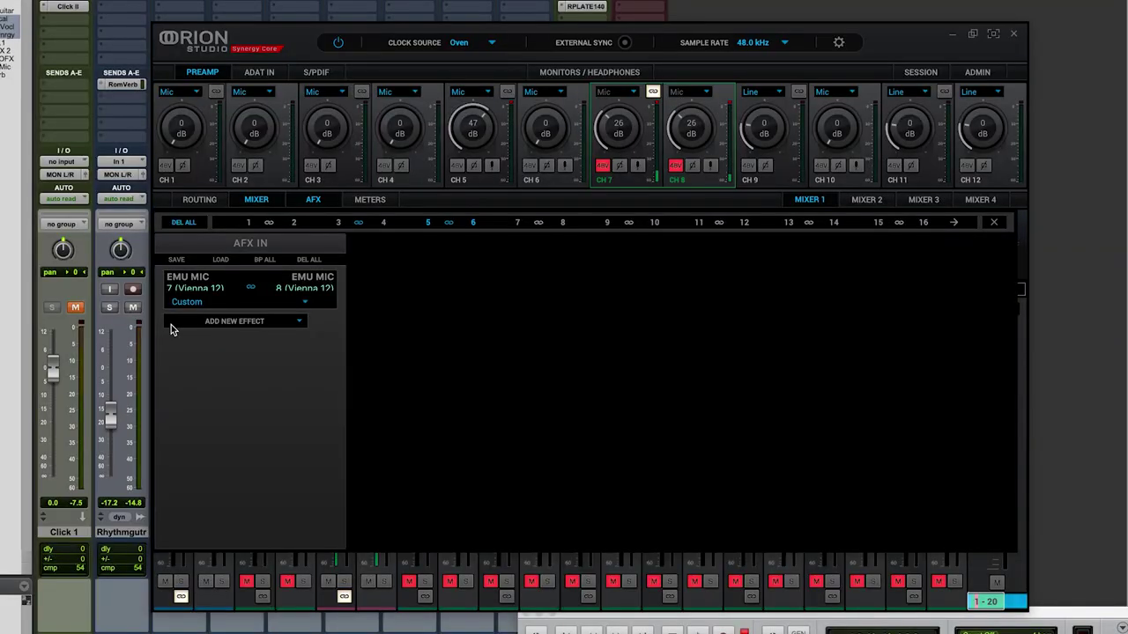
# Insert Auto-Tune Synergy on channels 7–8, set to Alto Tenor, key A, Chromatic scale
pyautogui.click(209, 323)
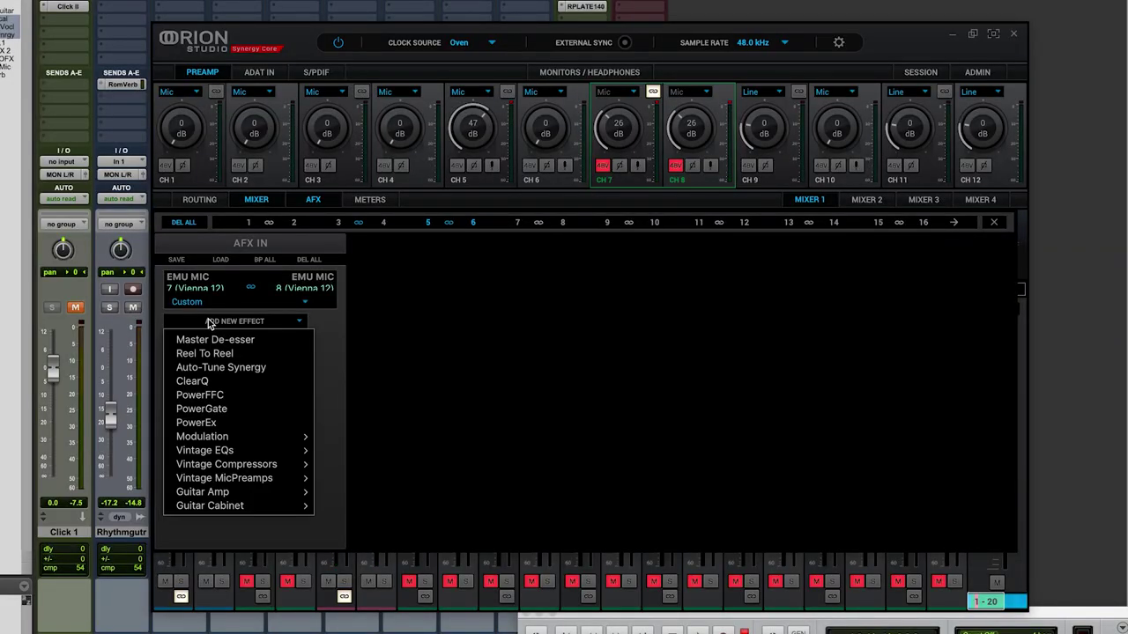
pyautogui.click(212, 368)
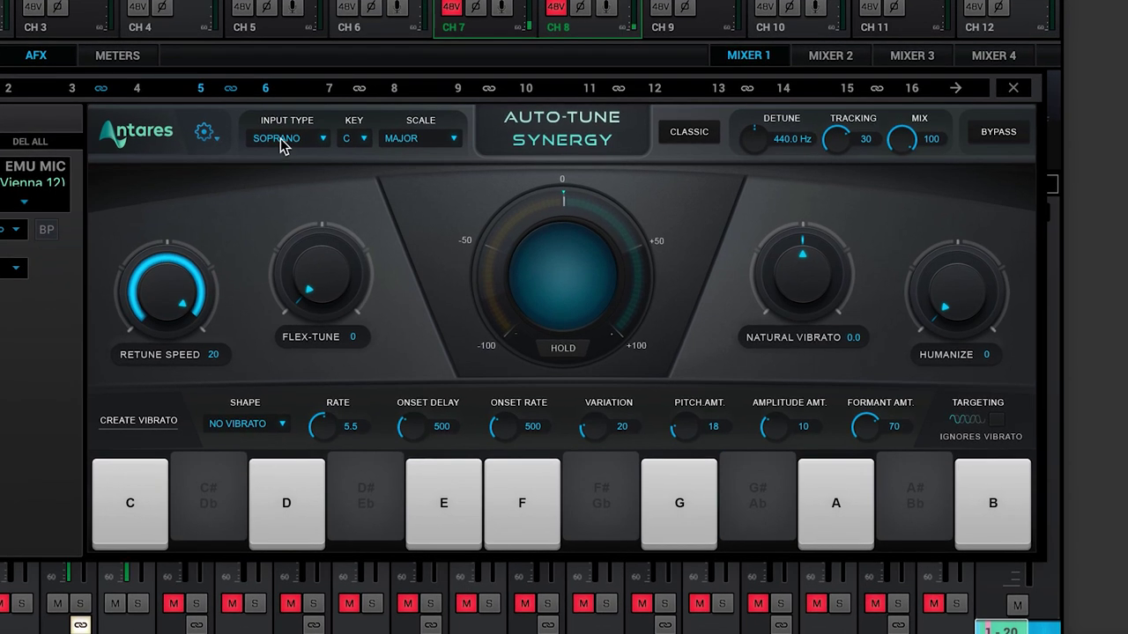
pyautogui.click(282, 141)
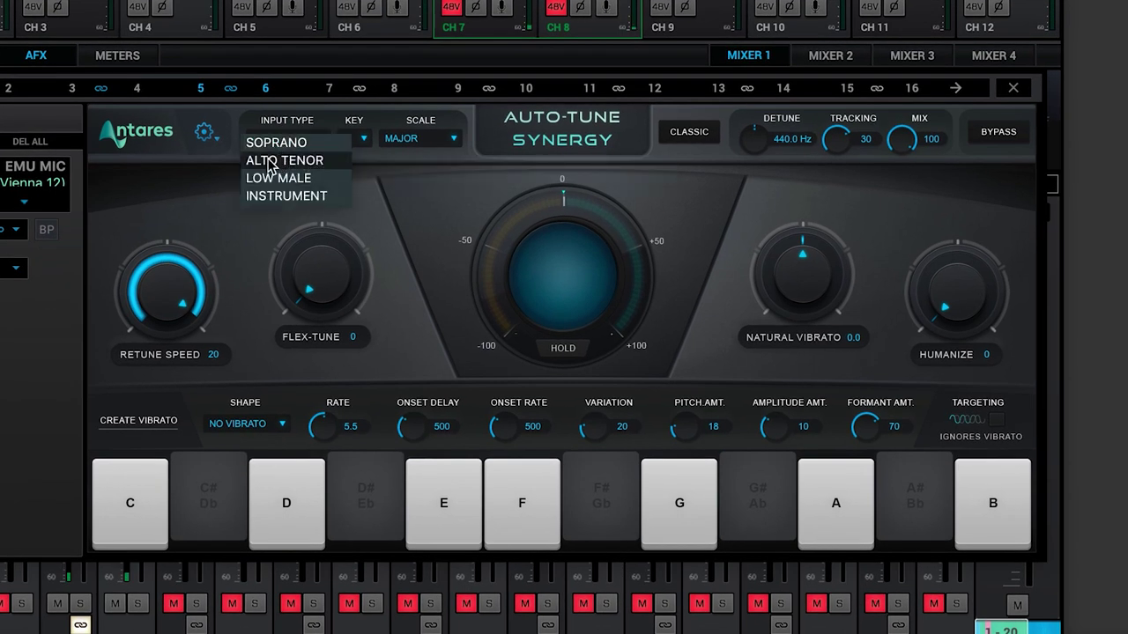
pyautogui.click(295, 161)
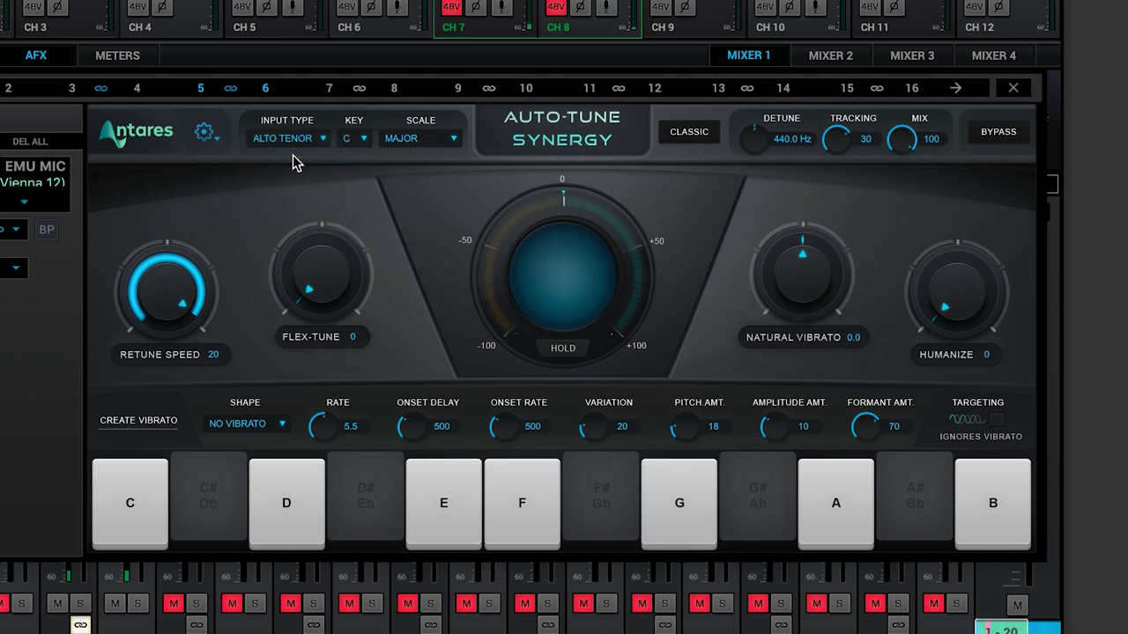
pyautogui.click(364, 140)
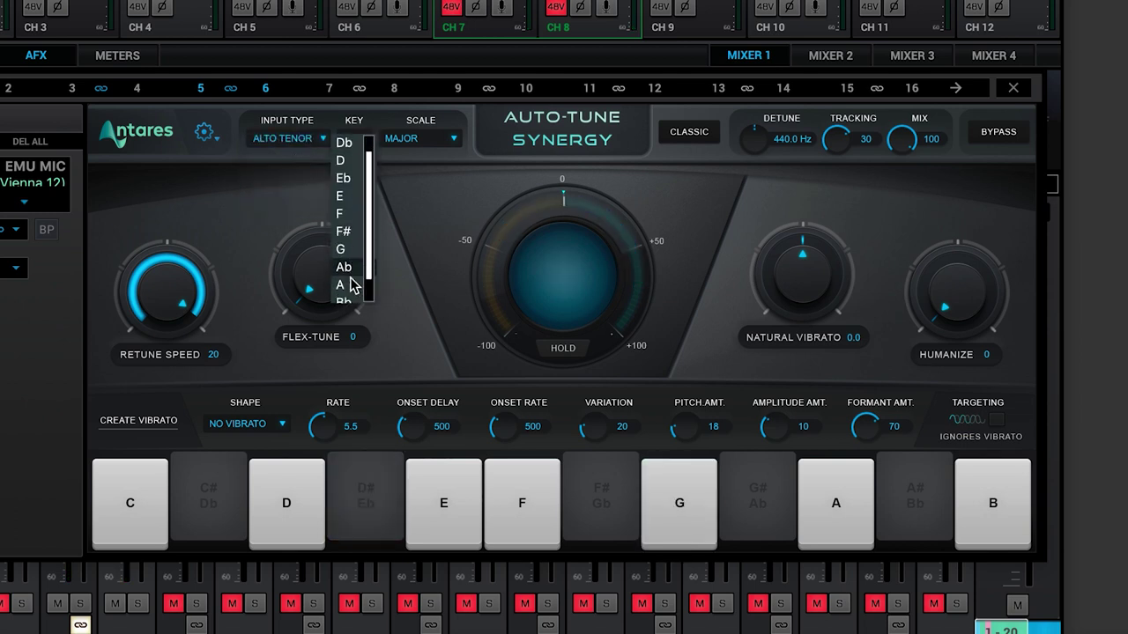
pyautogui.scroll(-2, 353, 290)
pyautogui.click(345, 270)
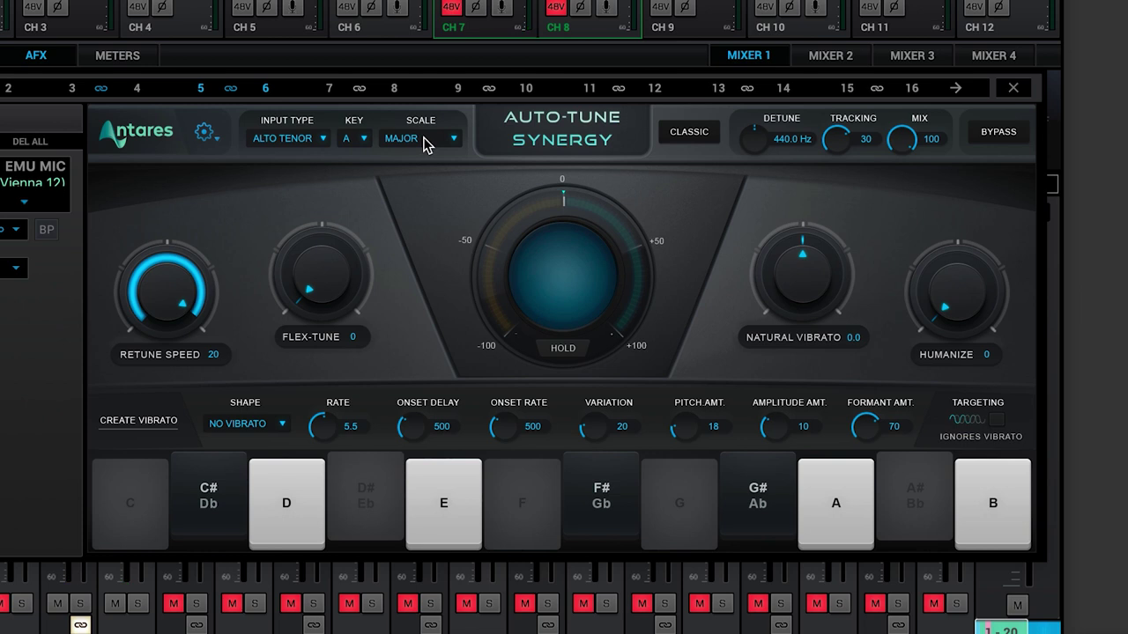
pyautogui.click(428, 141)
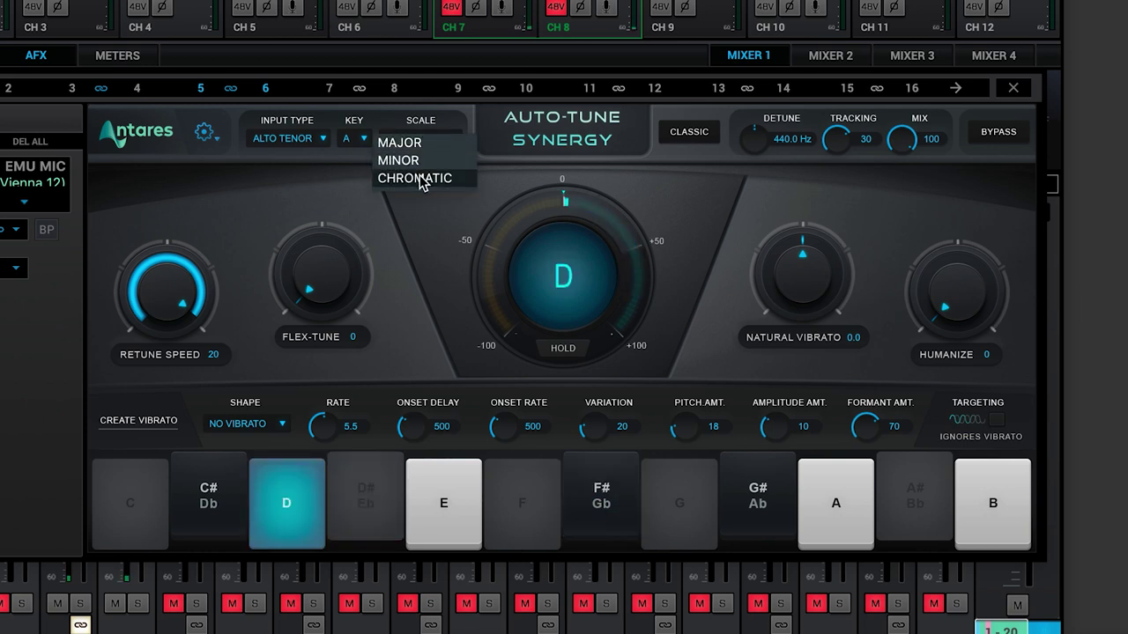
pyautogui.click(416, 179)
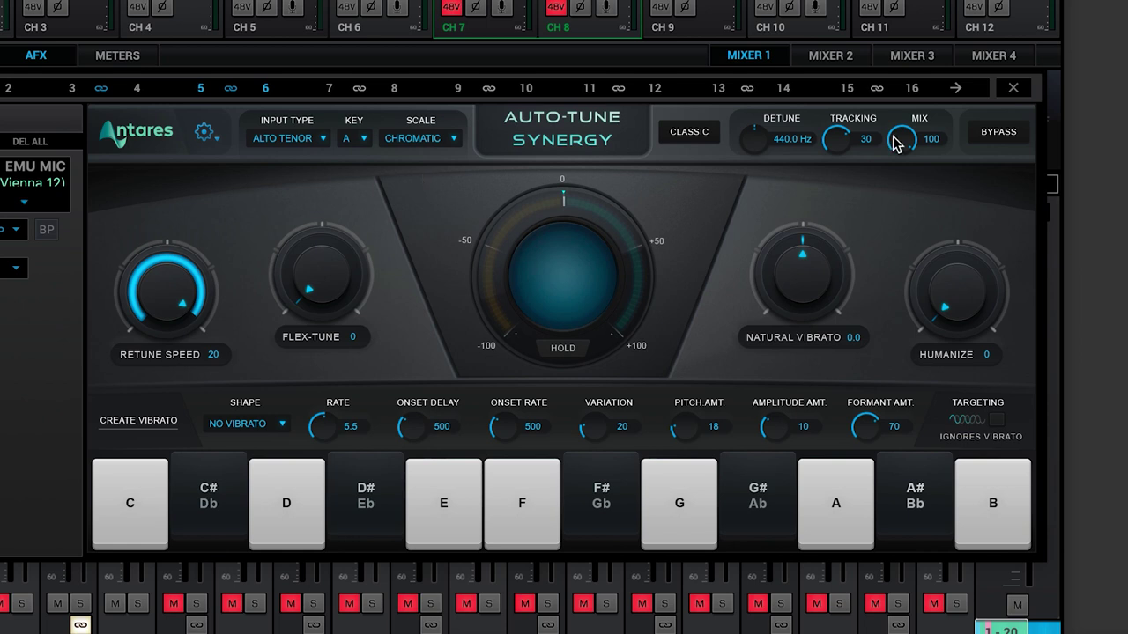
# Set tracking to 49 and retune speed to 400, and try Classic mode on and off
pyautogui.moveTo(834, 141); pyautogui.dragTo(838, 196)
pyautogui.moveTo(176, 284); pyautogui.dragTo(181, 474)
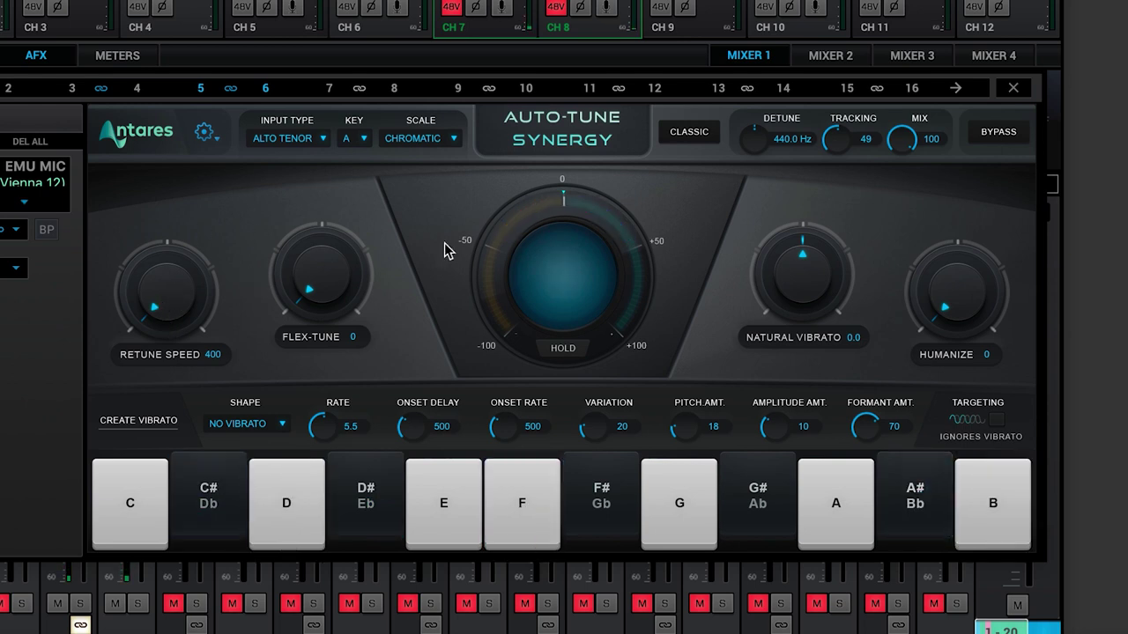
pyautogui.click(689, 132)
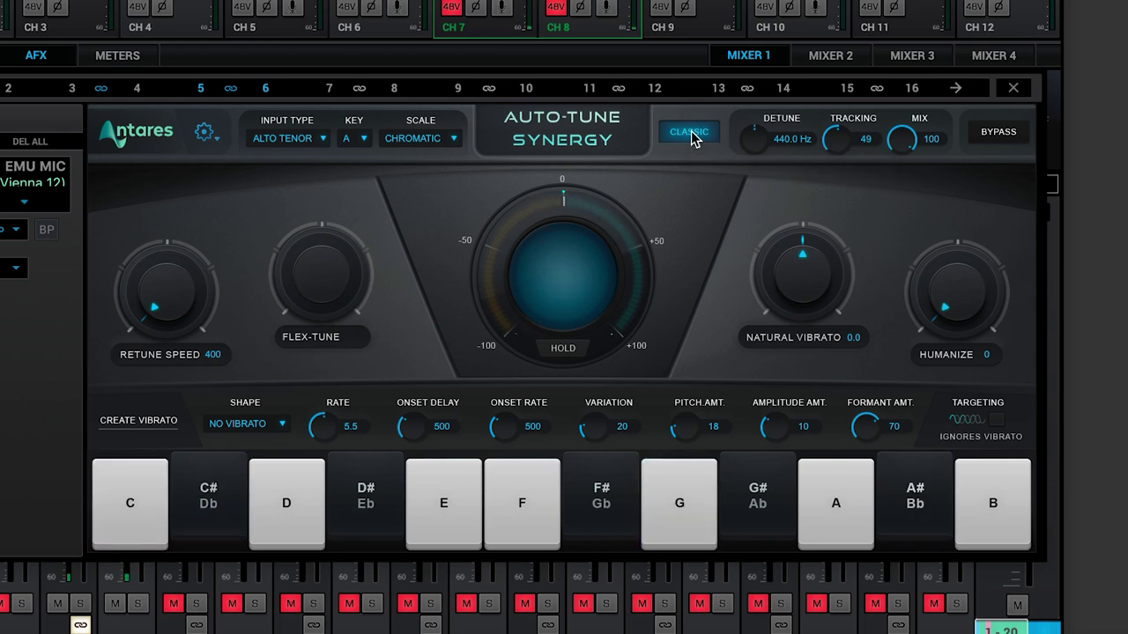
pyautogui.click(691, 134)
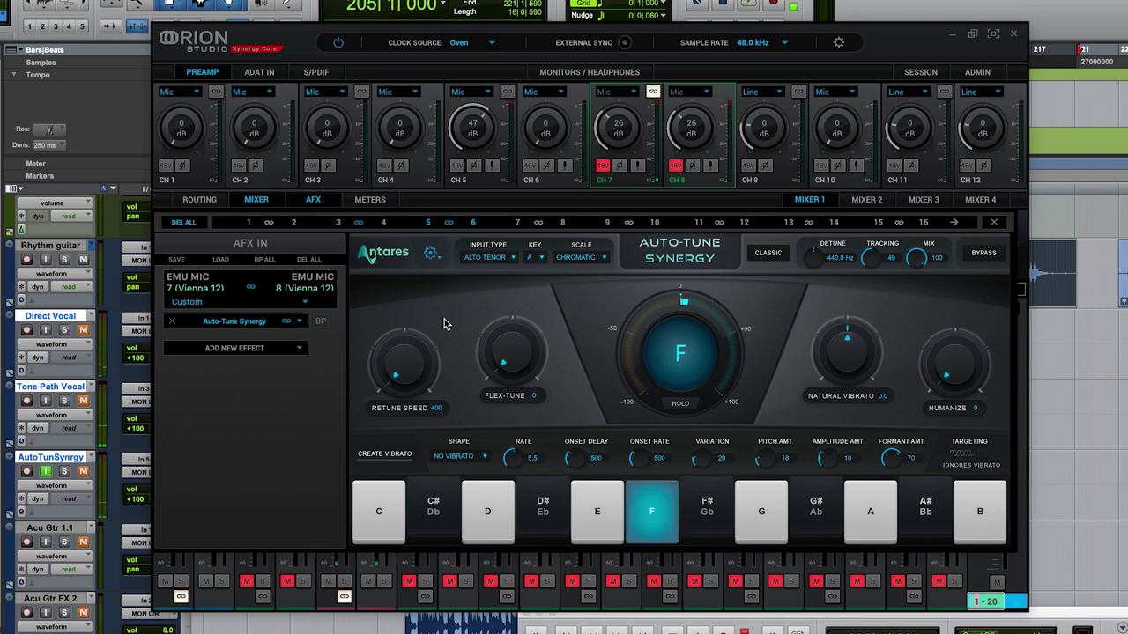
# Lower the retune speed to about 283 and dial in 2.0 natural vibrato
pyautogui.moveTo(399, 377); pyautogui.dragTo(398, 392)
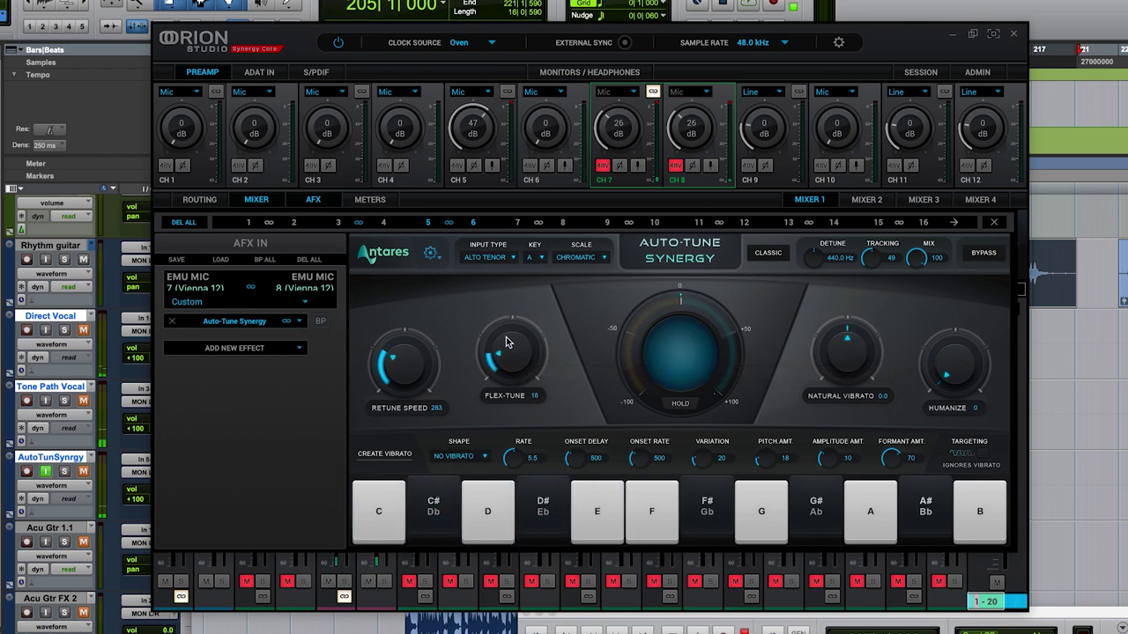
pyautogui.scroll(-5, 506, 342)
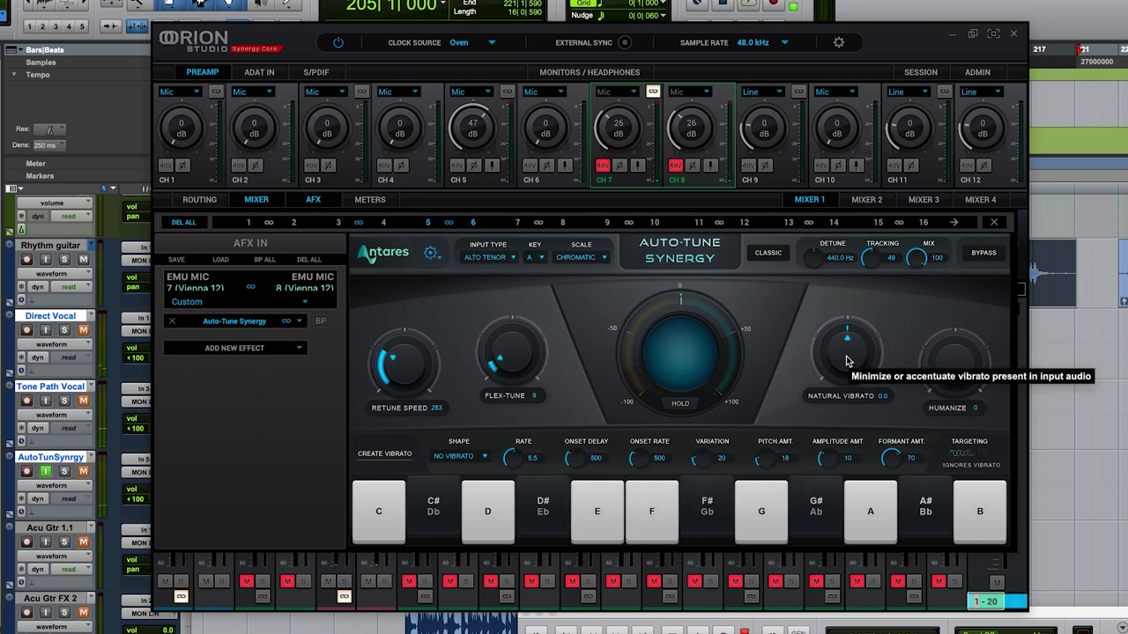
pyautogui.moveTo(846, 361); pyautogui.dragTo(841, 327)
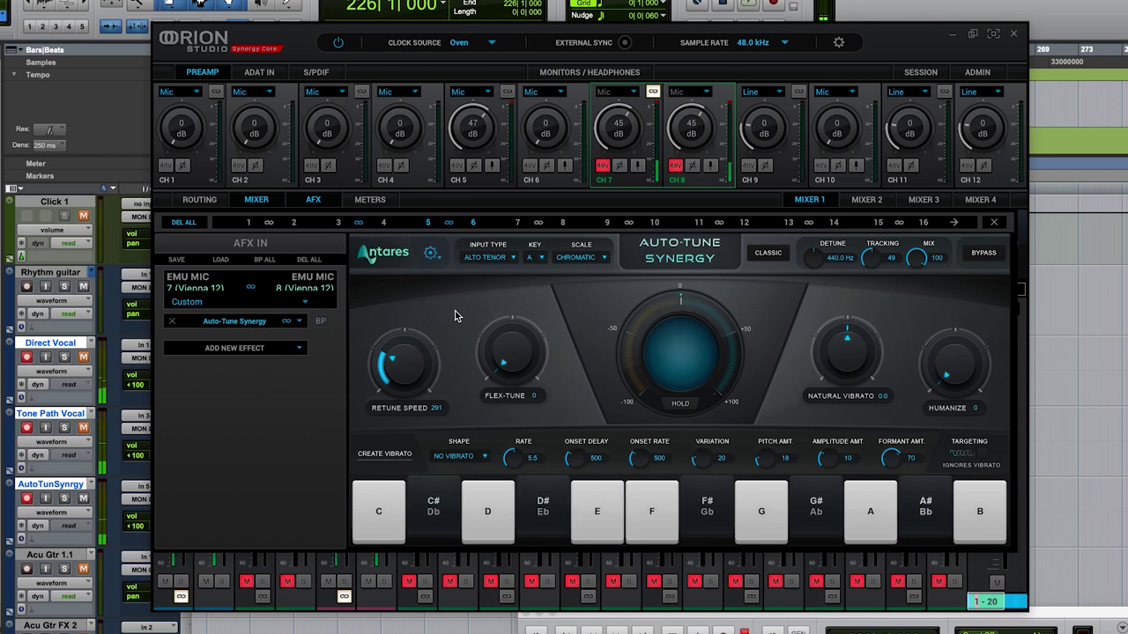
# Choose Instrument as the Auto-Tune input type and bring retune speed to about 206
pyautogui.click(491, 258)
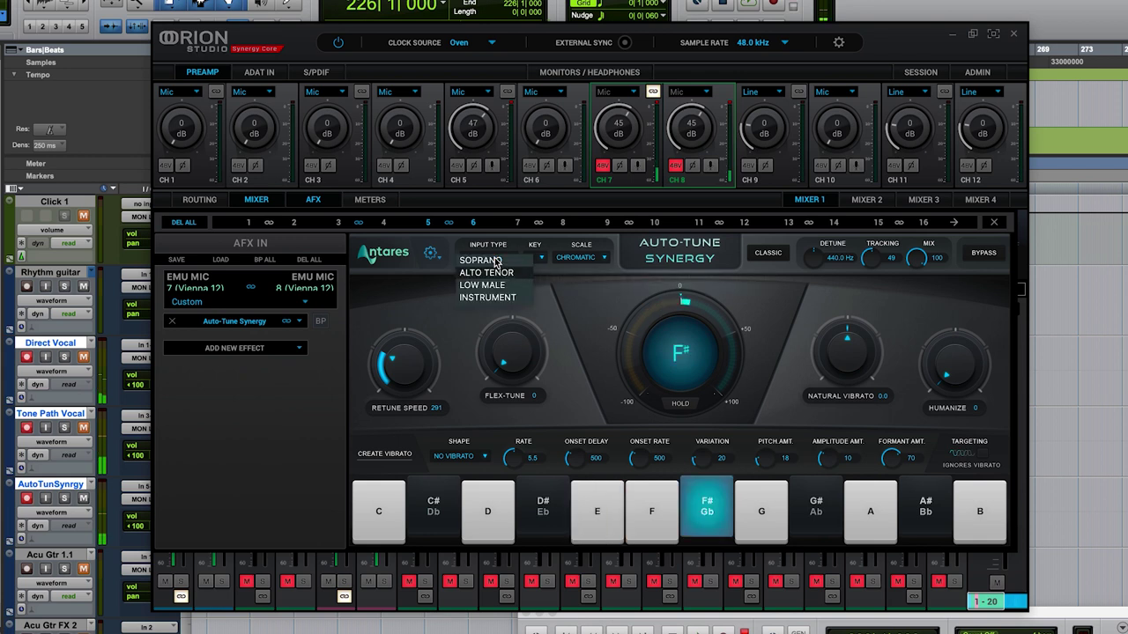
pyautogui.click(489, 298)
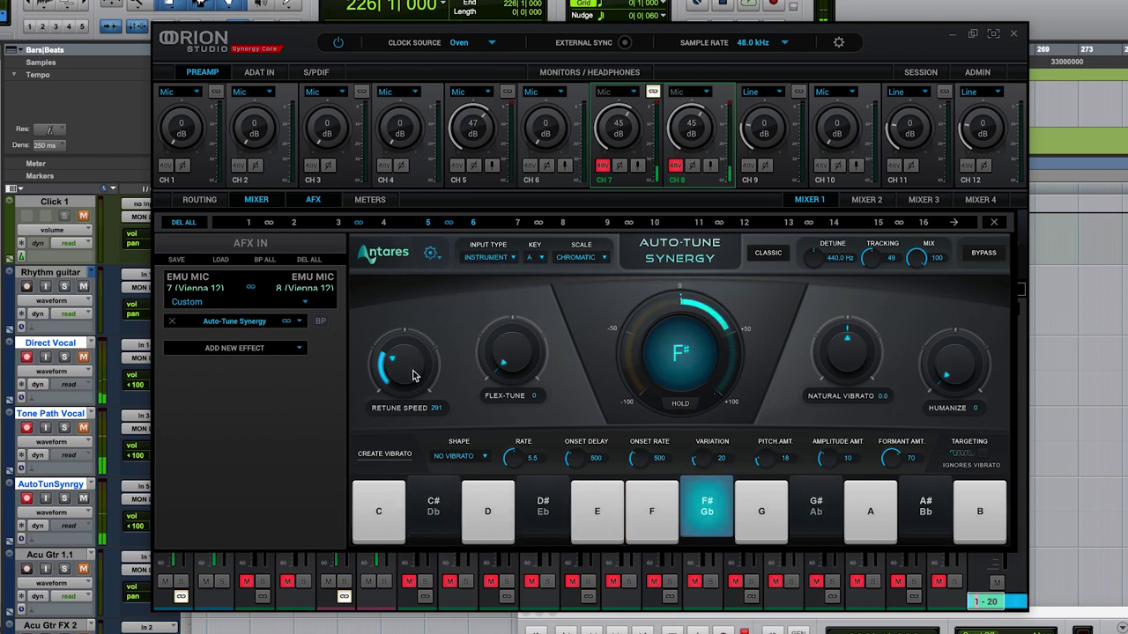
pyautogui.moveTo(399, 362); pyautogui.dragTo(404, 341)
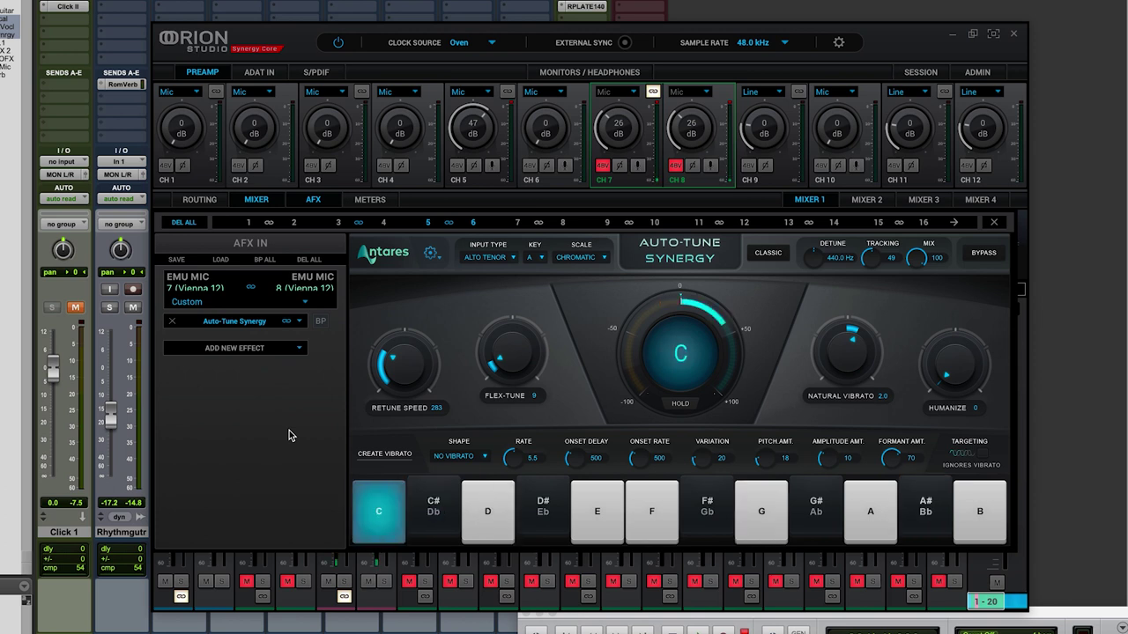
# Bring the vocal's Auto-Tune retune speed all the way down to 0
pyautogui.moveTo(379, 382); pyautogui.dragTo(361, 53)
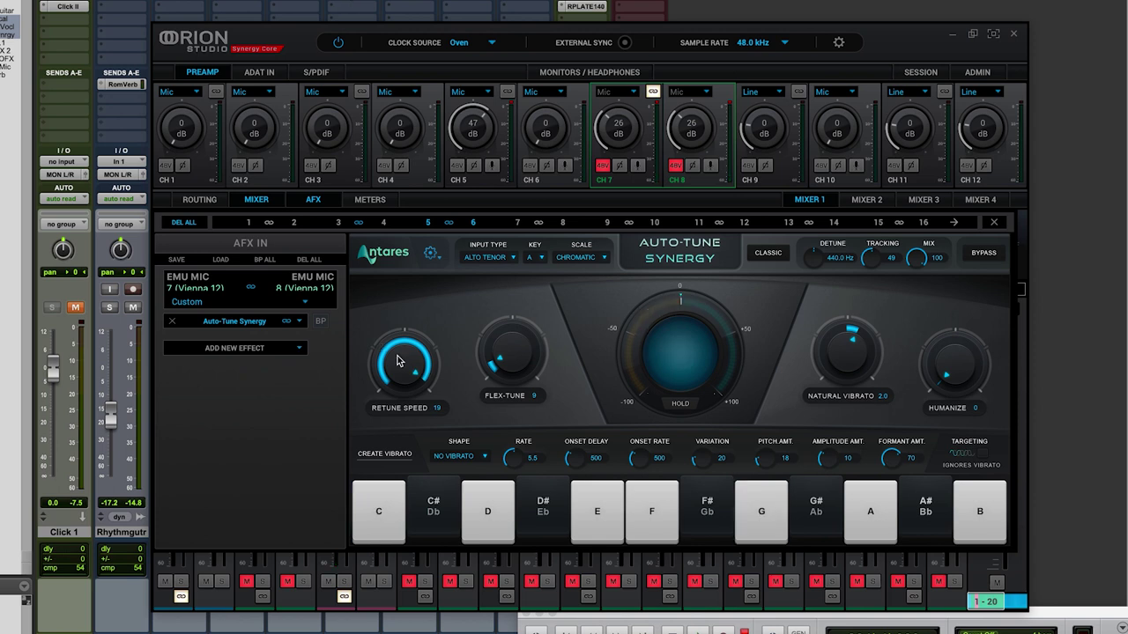
pyautogui.moveTo(396, 371); pyautogui.dragTo(398, 324)
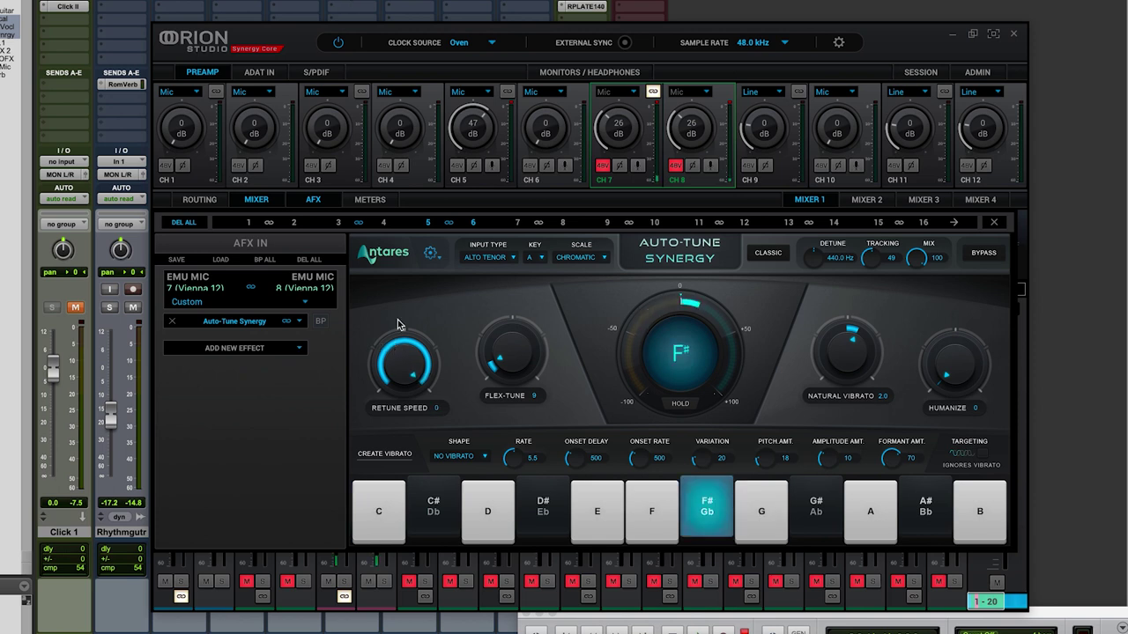